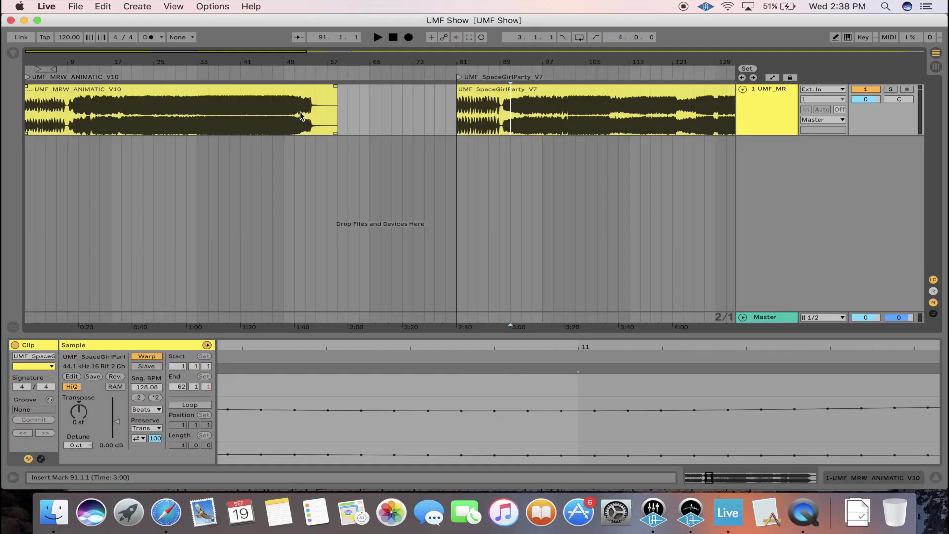
- Search the web for 'el-tee-see' to find the SMPTE timecode generator
left_click(286, 96)
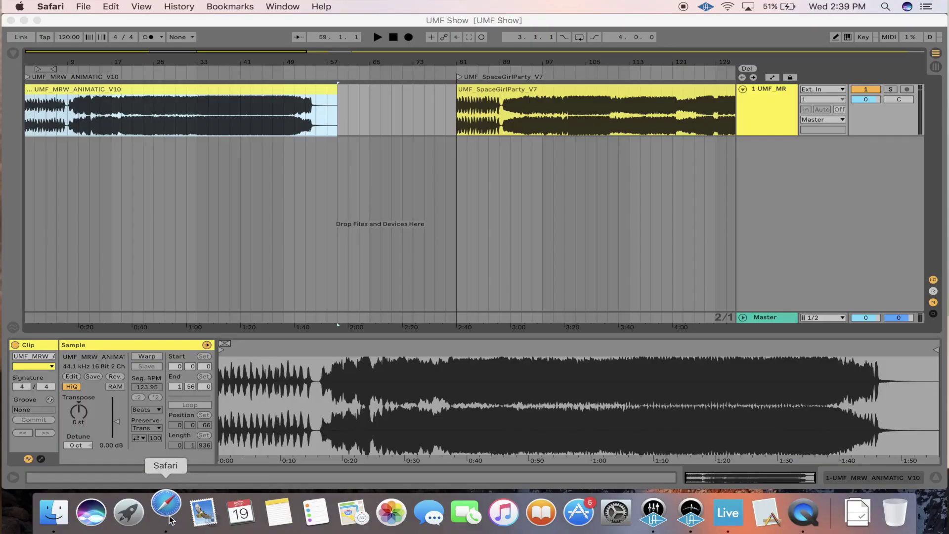
left_click(167, 512)
type("el-tee-see")
key("Return")
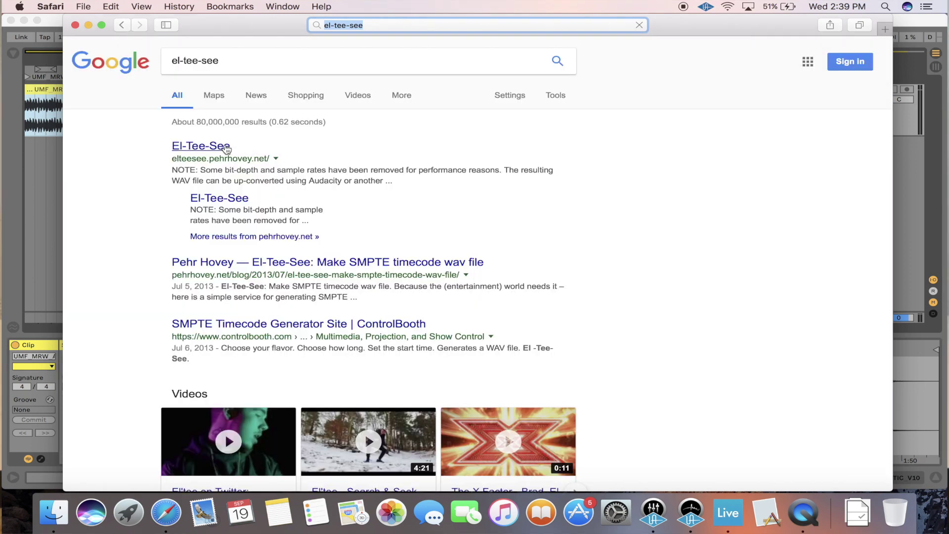
- Generate a 2-minute, 30 fps LTC timecode starting at 00:00:00:00 on El-Tee-See
left_click(223, 148)
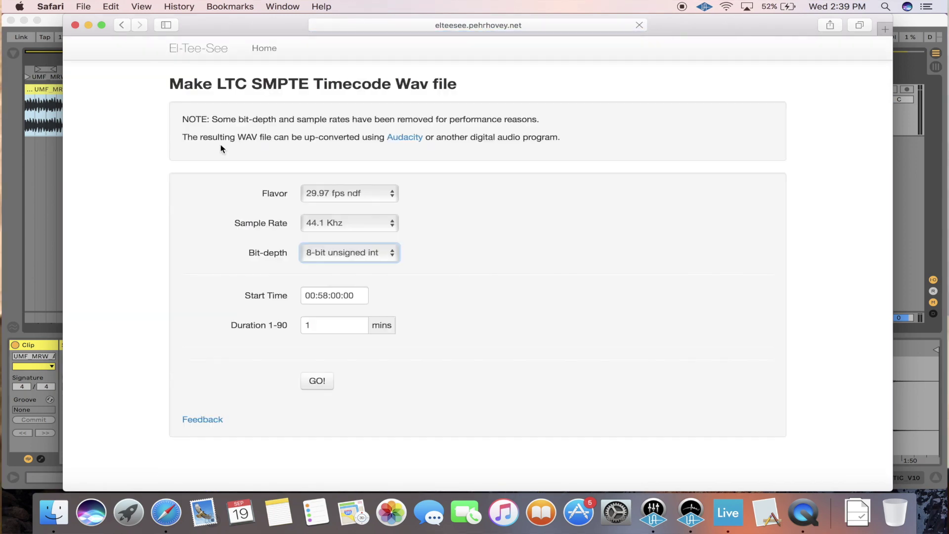
left_click(340, 193)
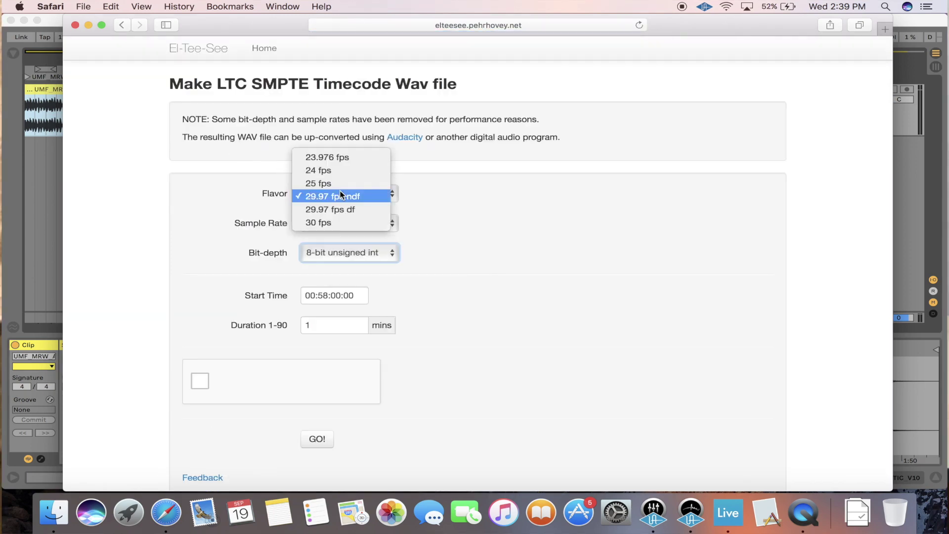
left_click(337, 224)
left_click(368, 302)
type(":00")
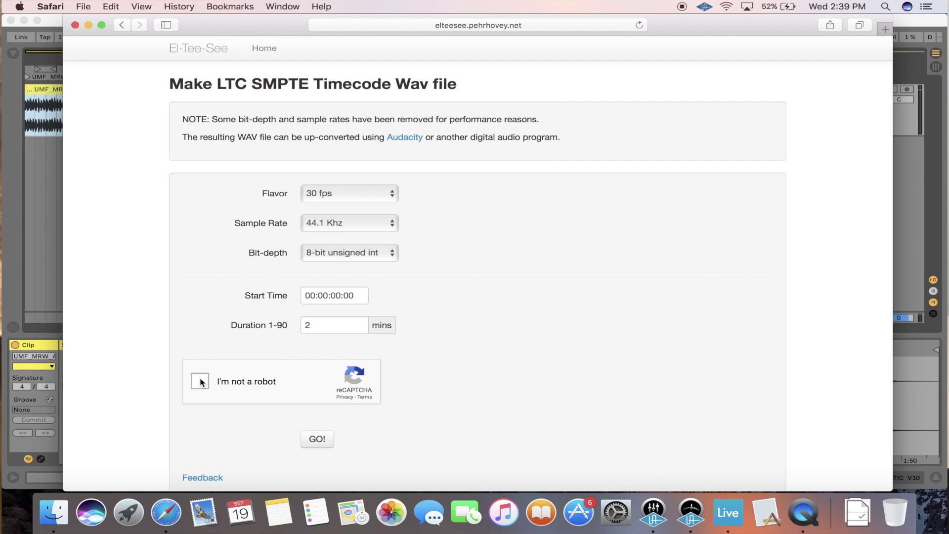
left_click(326, 443)
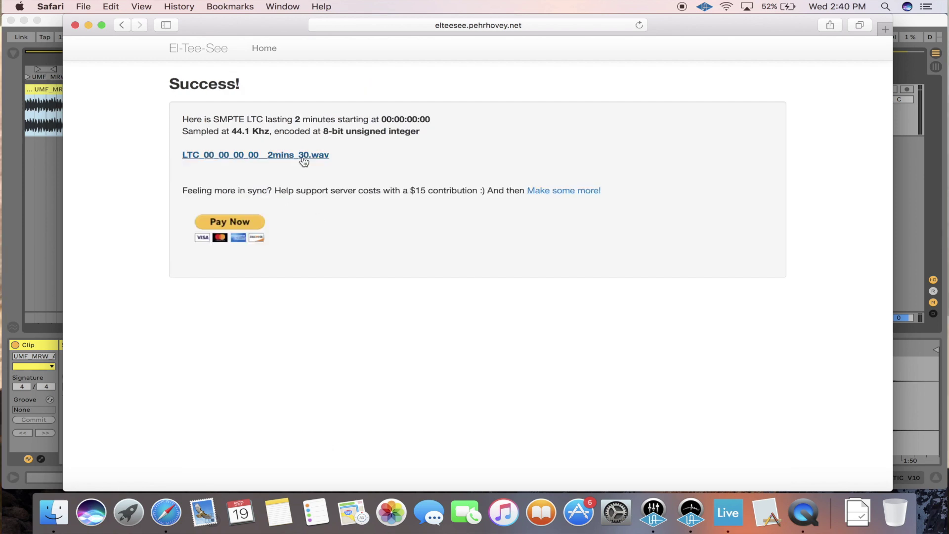
- Save the generated timecode as LTC_00_00_00_00__2mins_30.wav on the Desktop
left_click(303, 155)
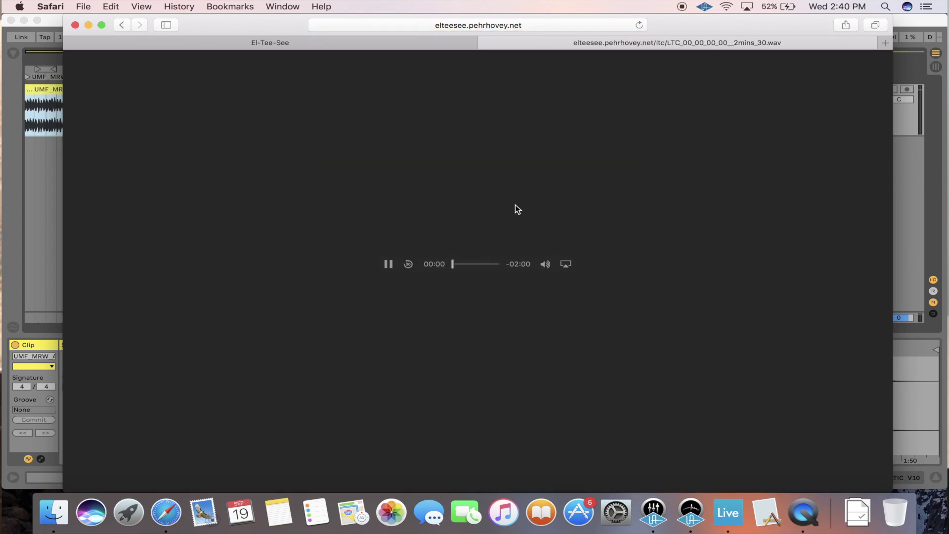
right_click(557, 266)
left_click(577, 347)
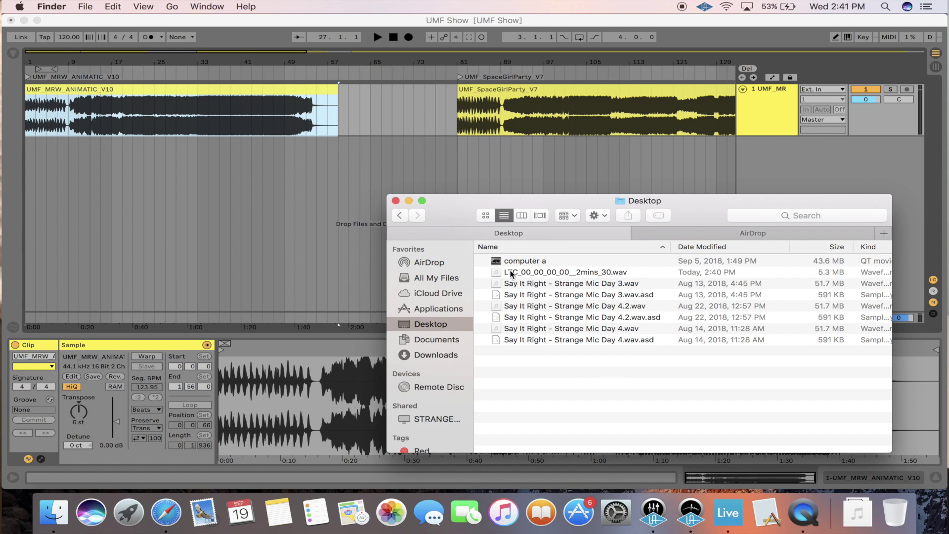
- Drop LTC_00_00_00_00__2mins_30.wav onto a new track at bar 1, then zoom out
left_click_drag(510, 273, 82, 202)
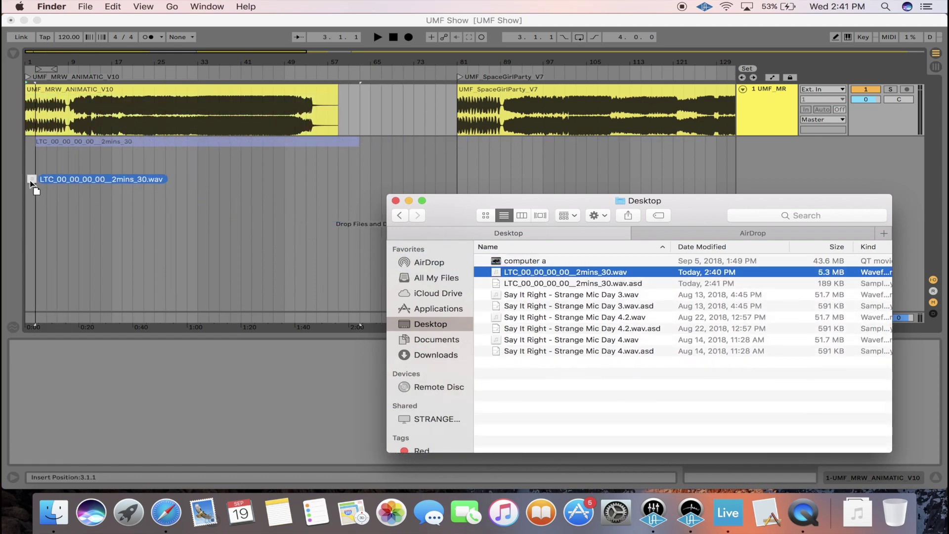
left_click_drag(82, 202, 29, 181)
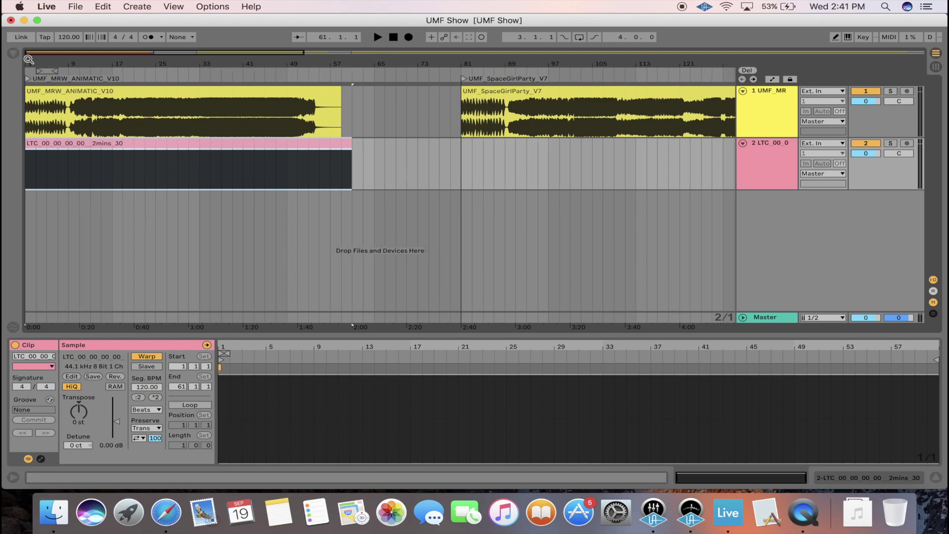
left_click_drag(27, 53, 28, 149)
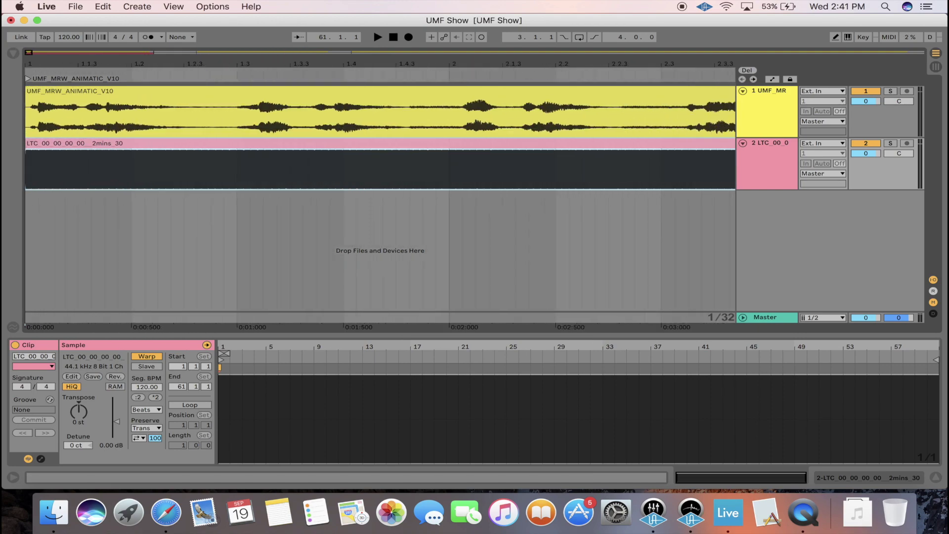
left_click_drag(27, 148, 33, 31)
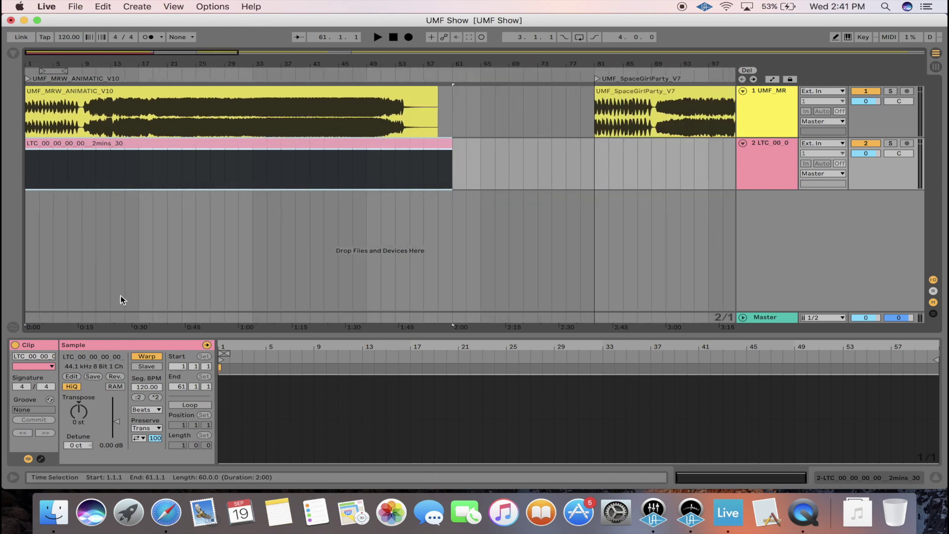
- Name track 2 'Timecode' and route its output to Ext. Out channel 7
left_click(757, 178)
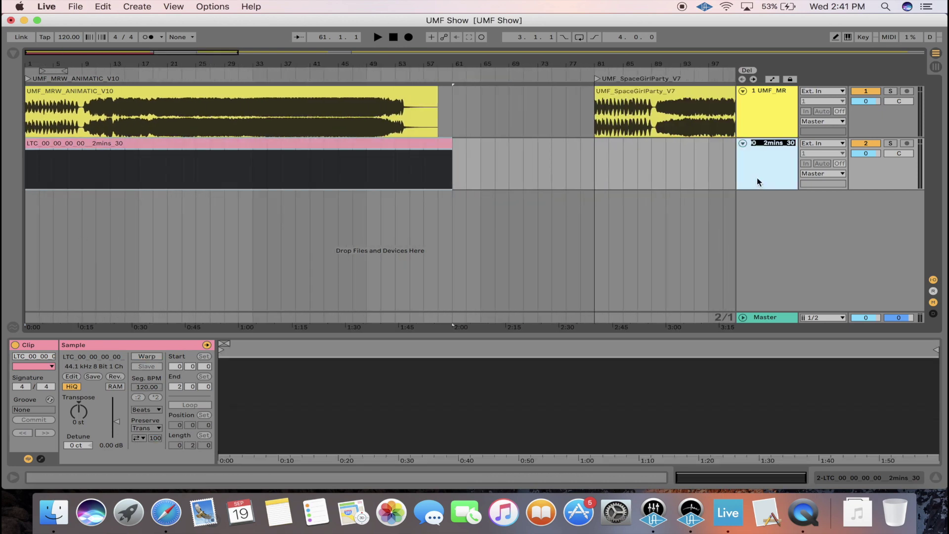
type("Timecode")
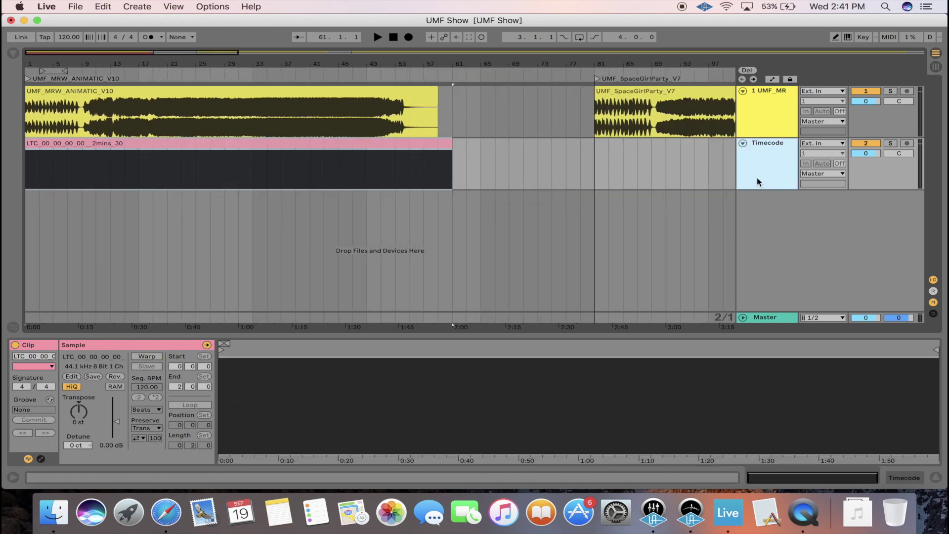
key("Return")
left_click(810, 174)
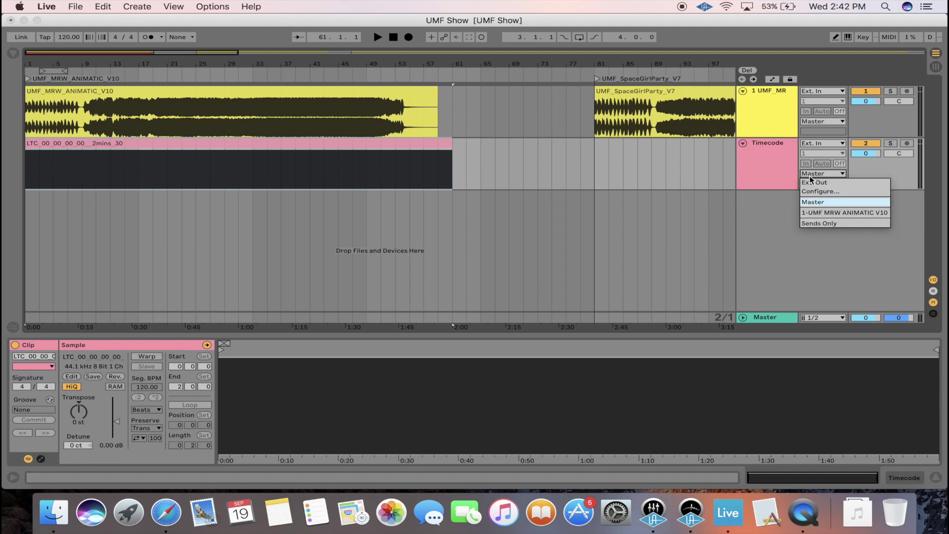
left_click(811, 182)
left_click(812, 184)
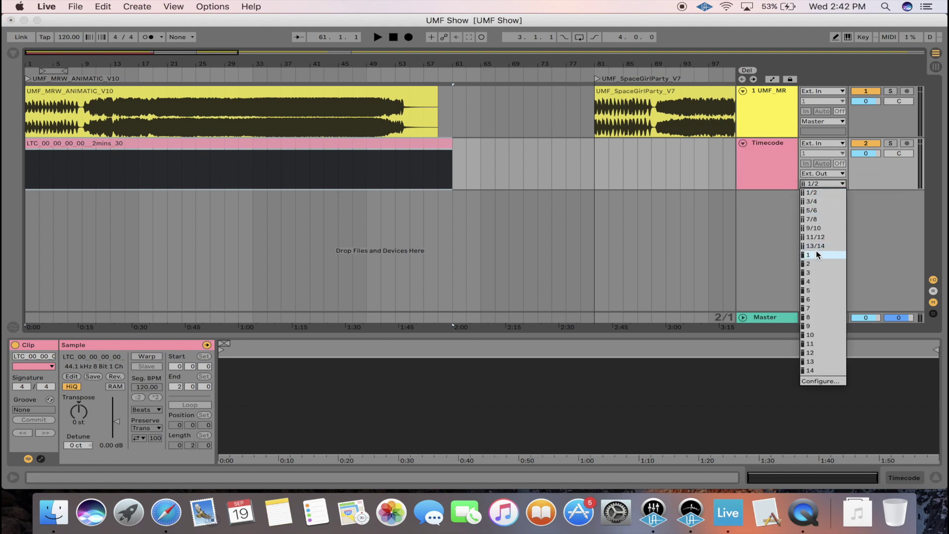
left_click(815, 308)
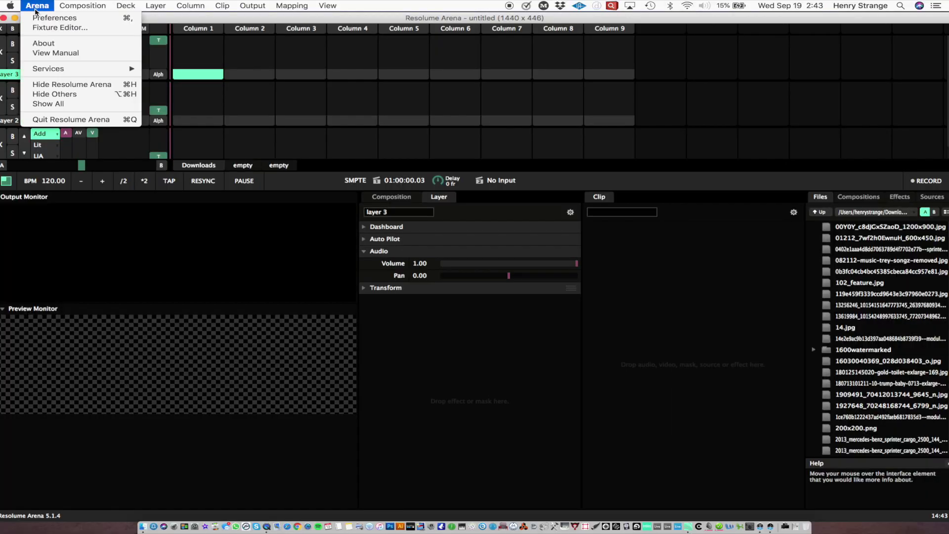
- Set SMPTE Timecode Input 1 to MIC/LINE/HIZ 1 in Resolume's Audio preferences
left_click(37, 16)
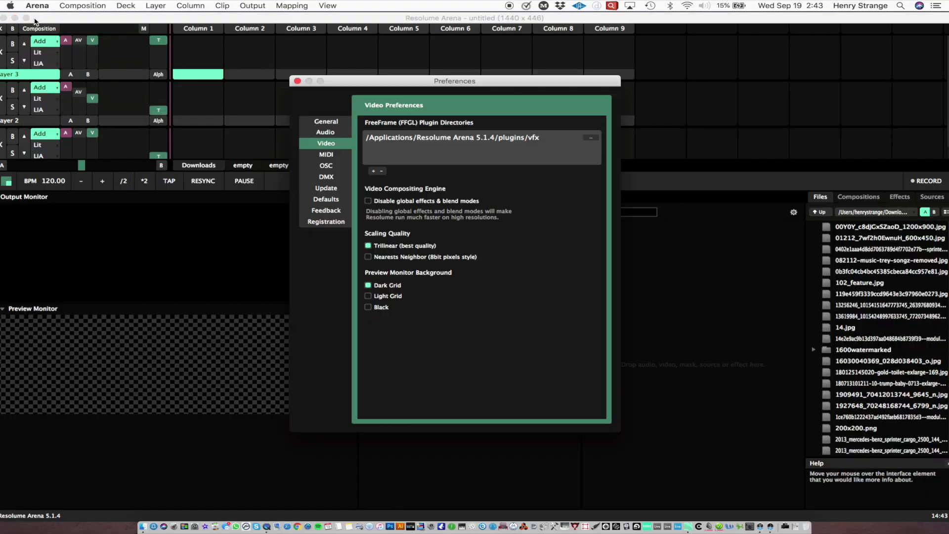
left_click(326, 133)
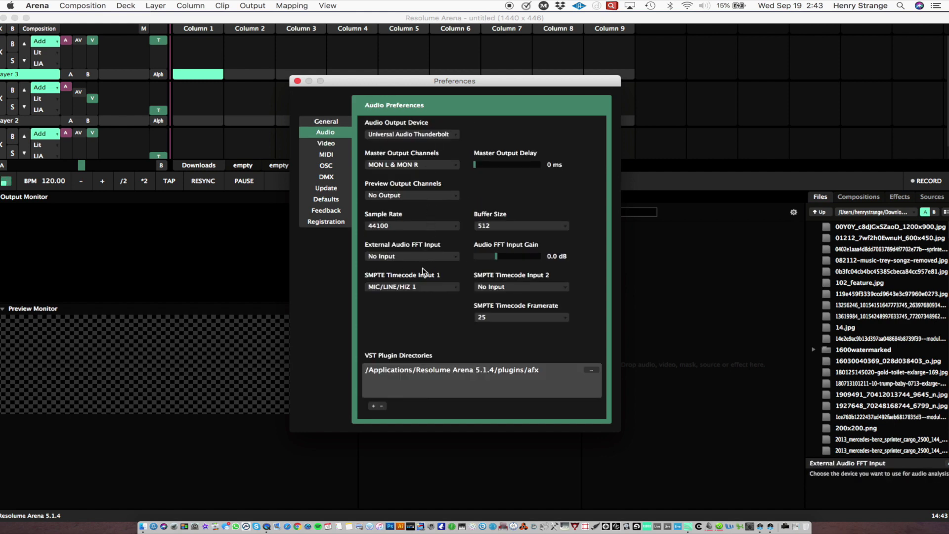
left_click(404, 287)
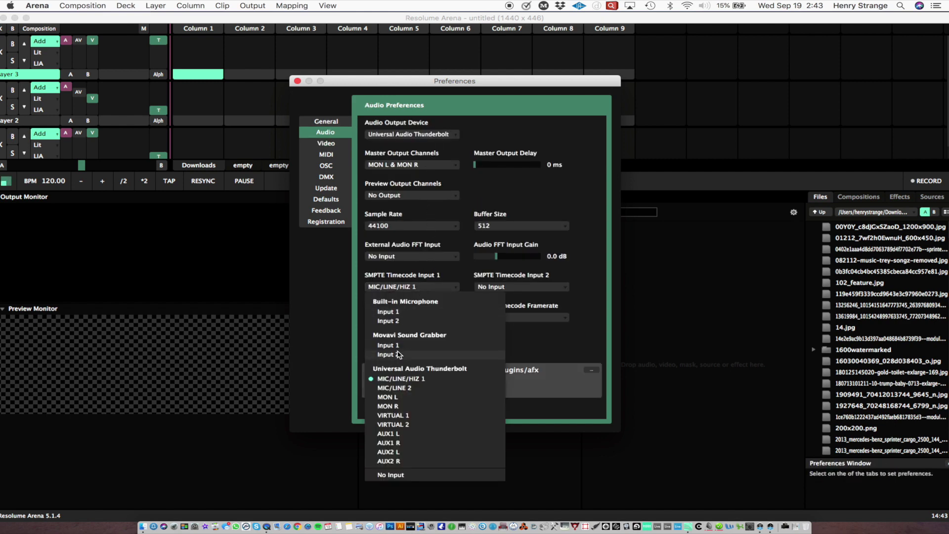
left_click(397, 381)
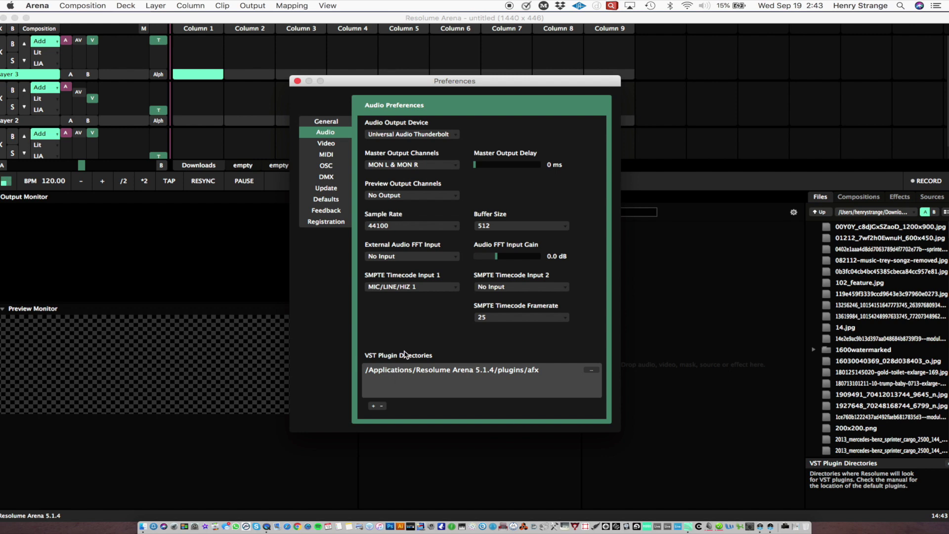
left_click(296, 81)
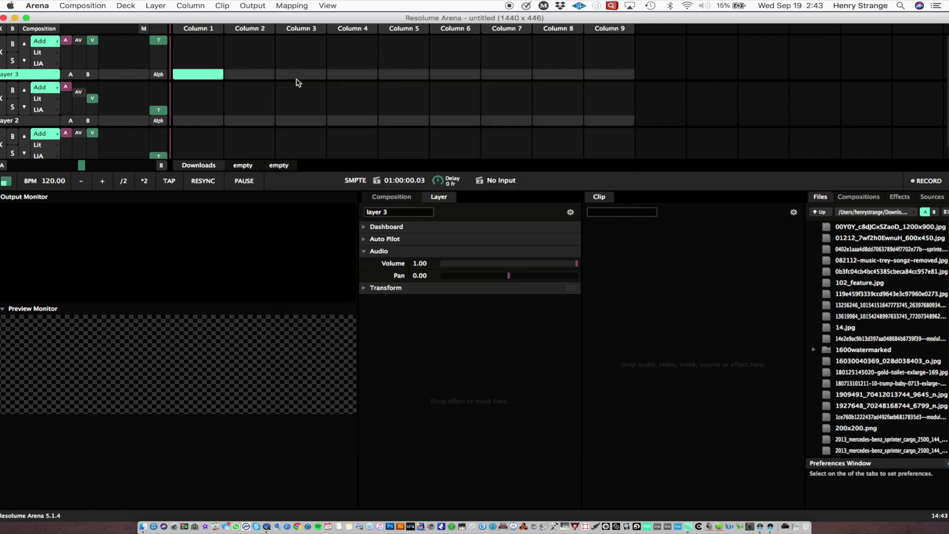
- Load UMF_MRW_ANIMATIC_V10.mov into layer 3, column 1, and remove its audio
left_click(146, 514)
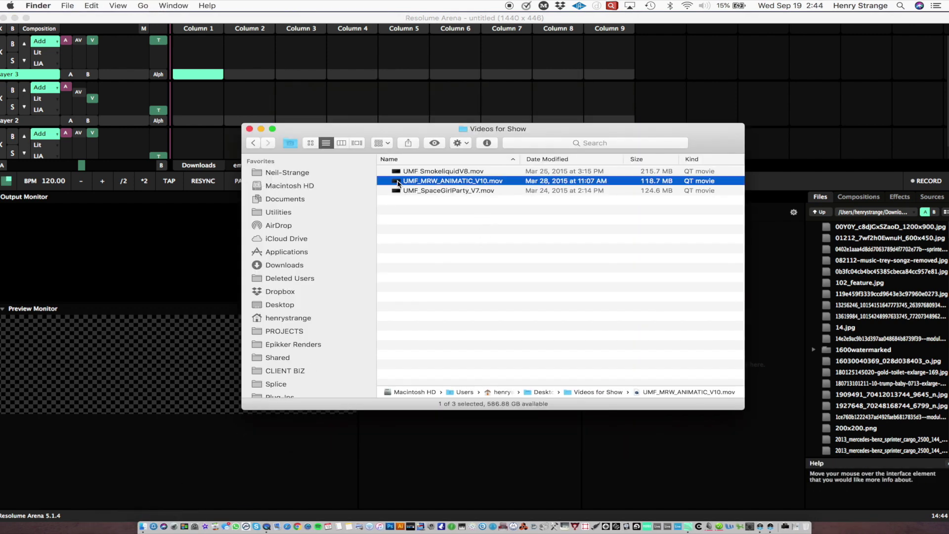
left_click_drag(452, 181, 182, 52)
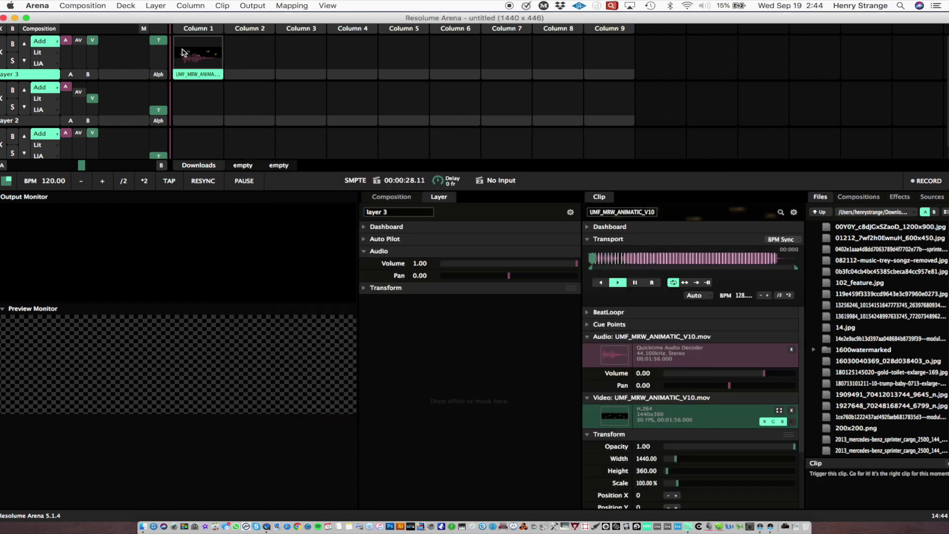
left_click(794, 241)
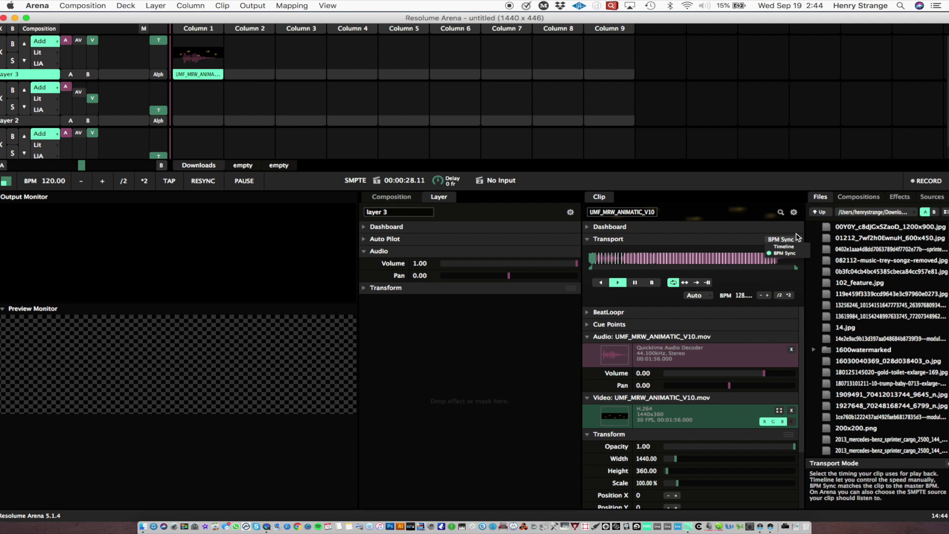
left_click(798, 237)
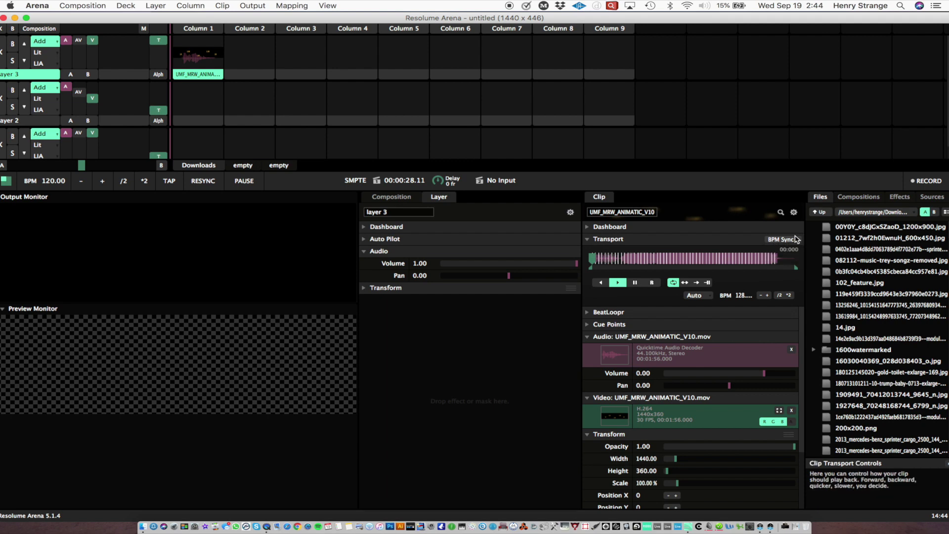
left_click(792, 349)
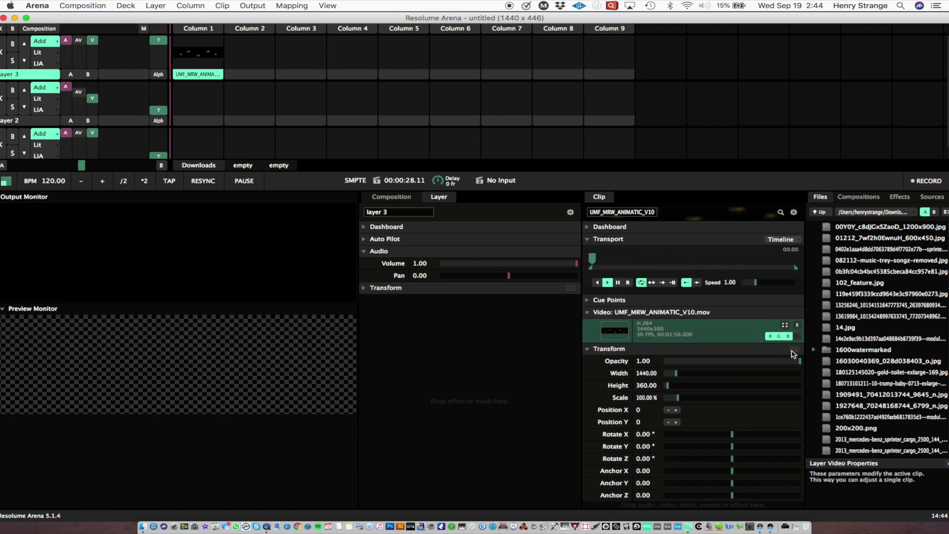
- Switch the animatic clip's Transport mode to SMPTE 1
left_click(785, 240)
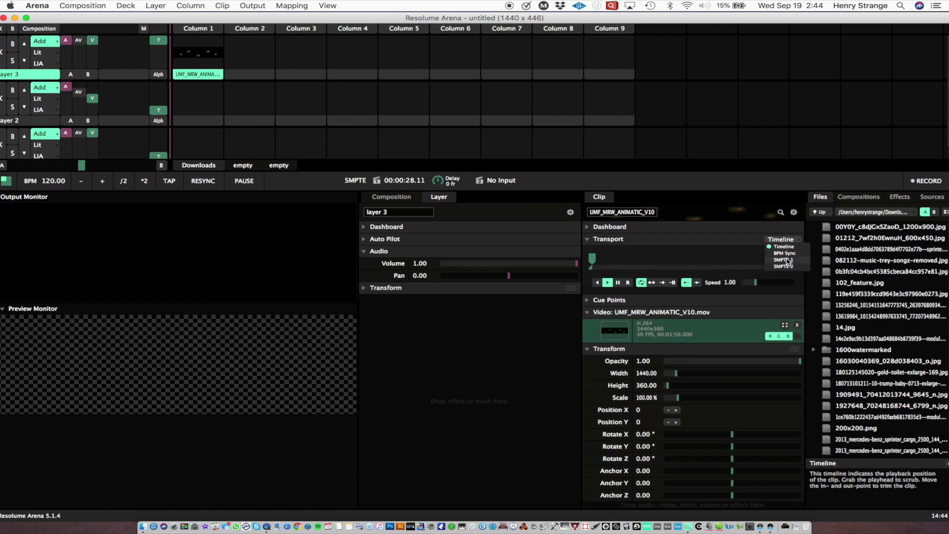
left_click(788, 259)
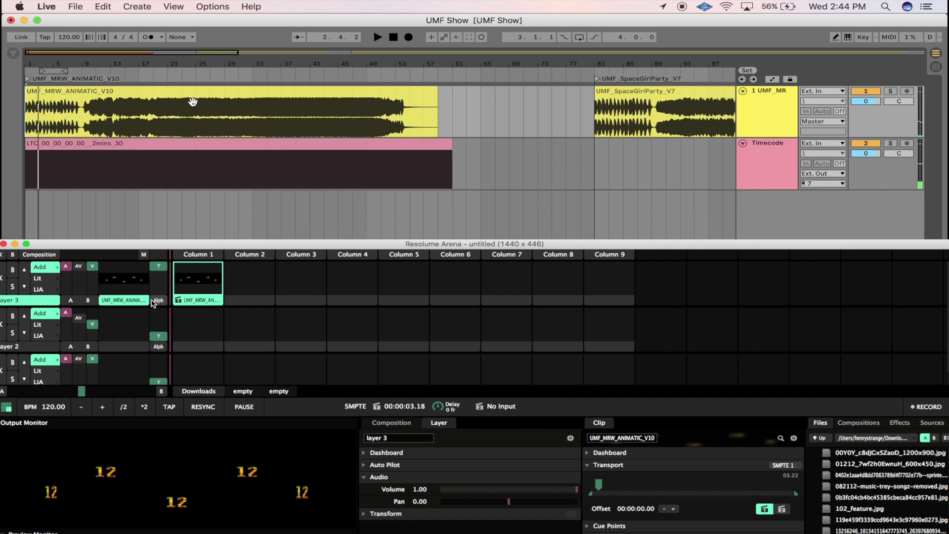
- Play the arrangement from bar 25, stop, then replay from bar 7
left_click(198, 119)
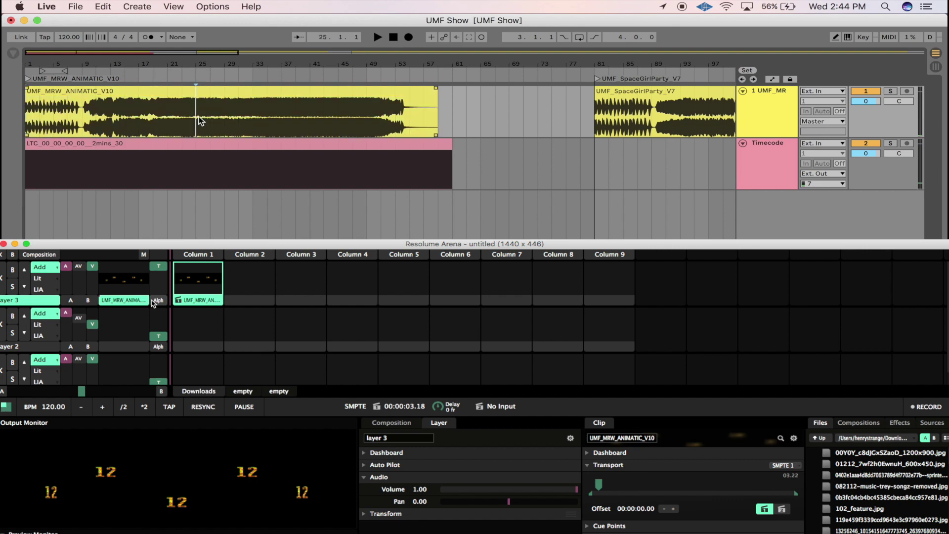
key("space")
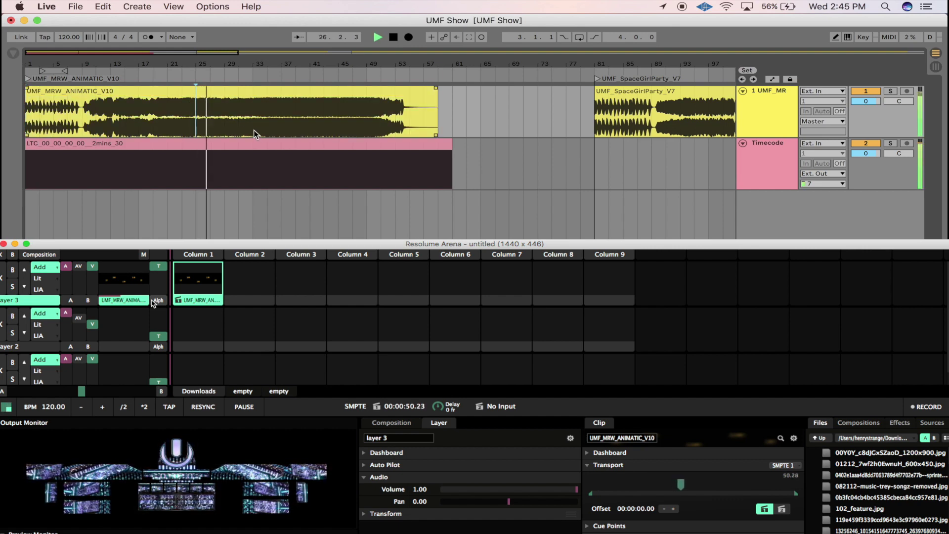
left_click(290, 109)
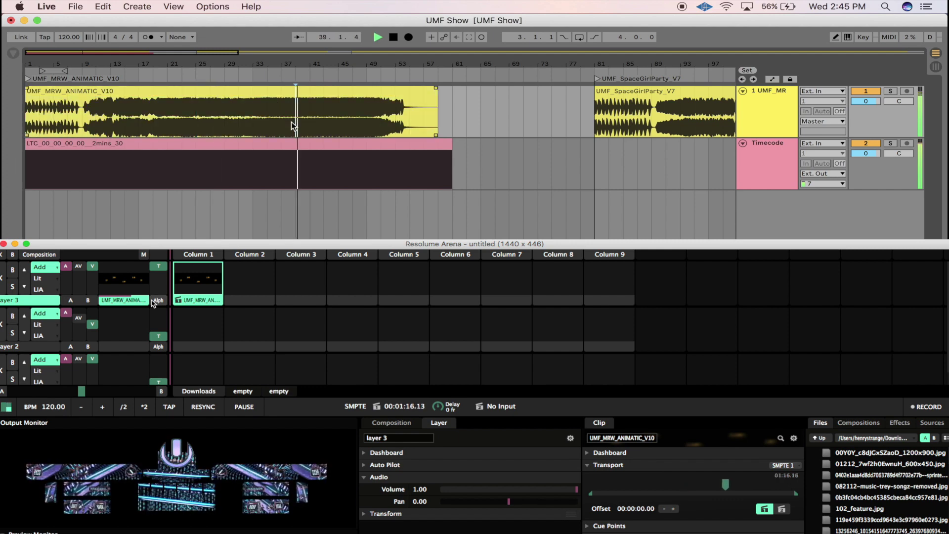
key("space")
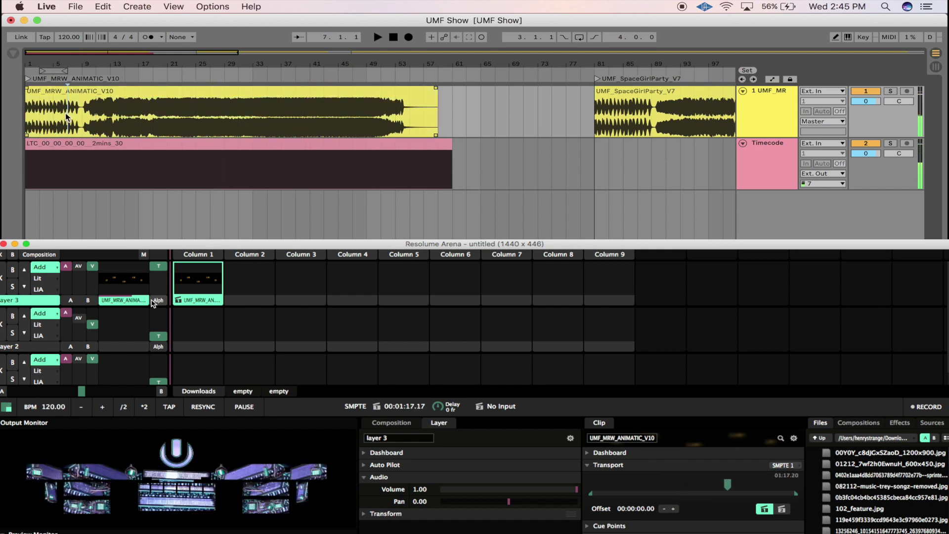
key("space")
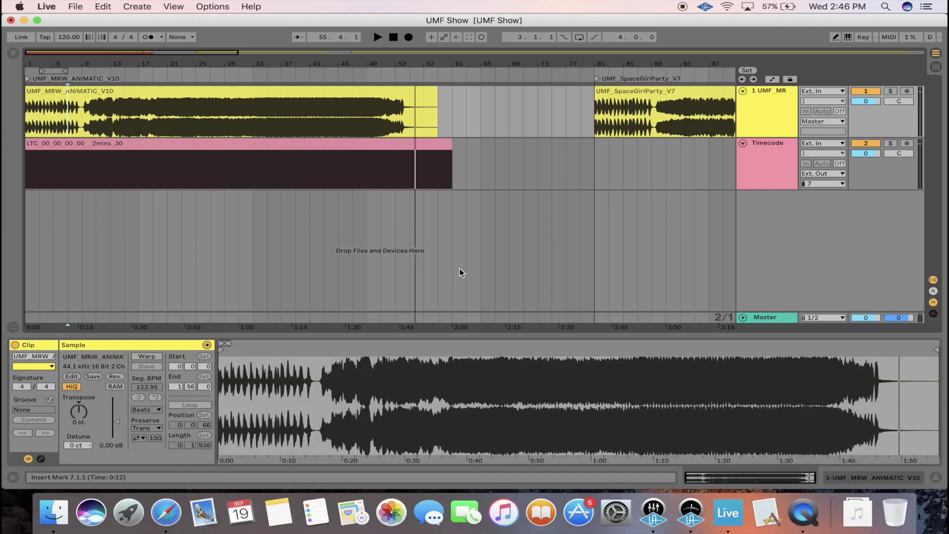
scroll(475, 245, "right", 5)
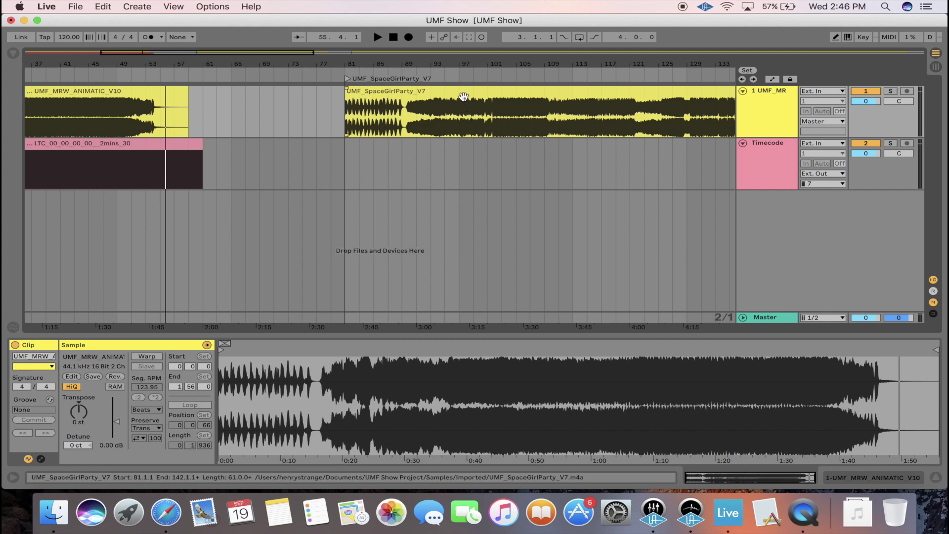
- Select the SpaceGirlParty time range and reopen El-Tee-See's form to edit the duration
left_click(463, 95)
scroll(519, 134, "right", 5)
left_click(604, 175, "shift")
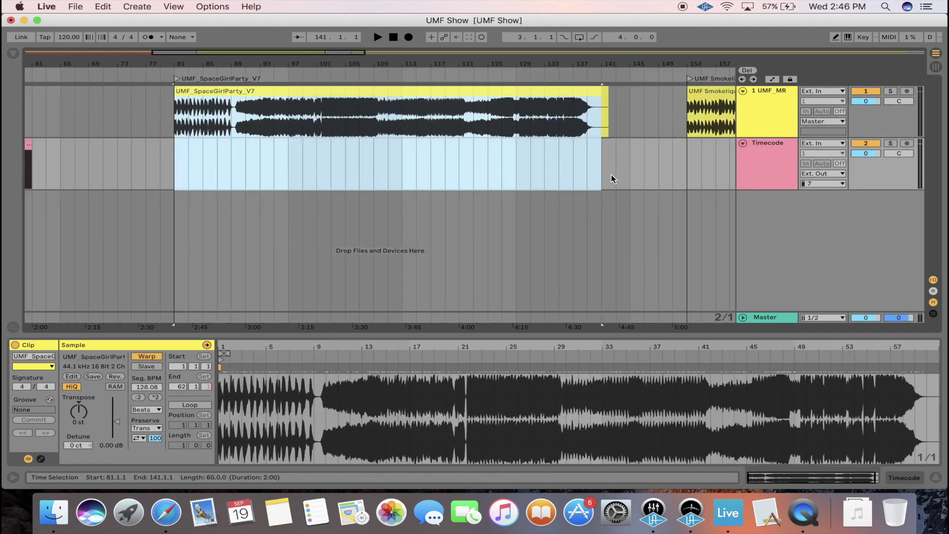
left_click(166, 512)
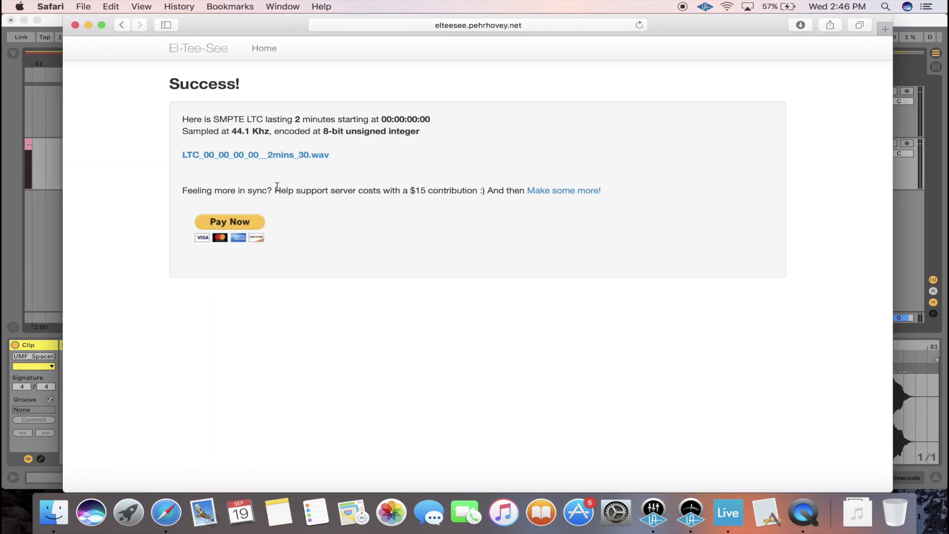
key("super+bracketleft")
left_click(318, 325)
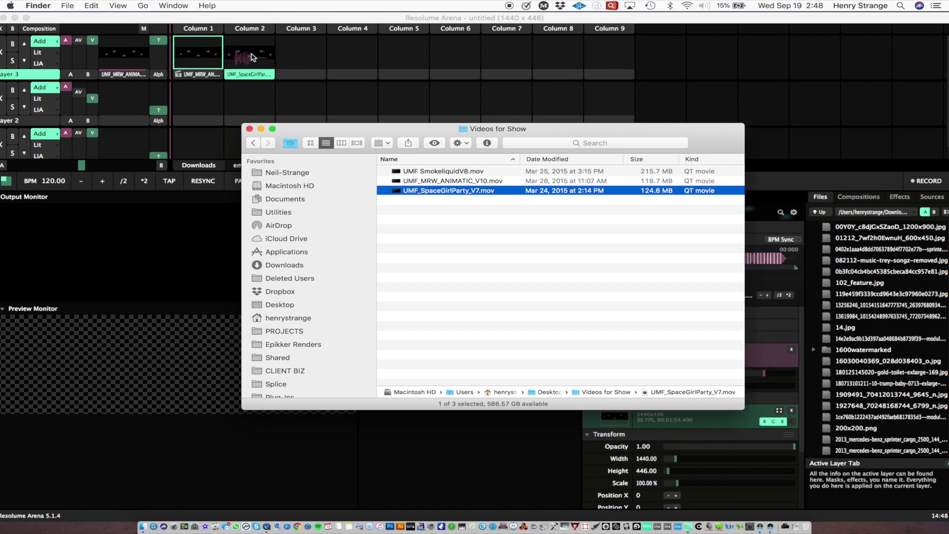
- Remove the SpaceGirlParty clip's audio and set its transport to SMPTE 1
left_click(252, 58)
left_click(781, 239)
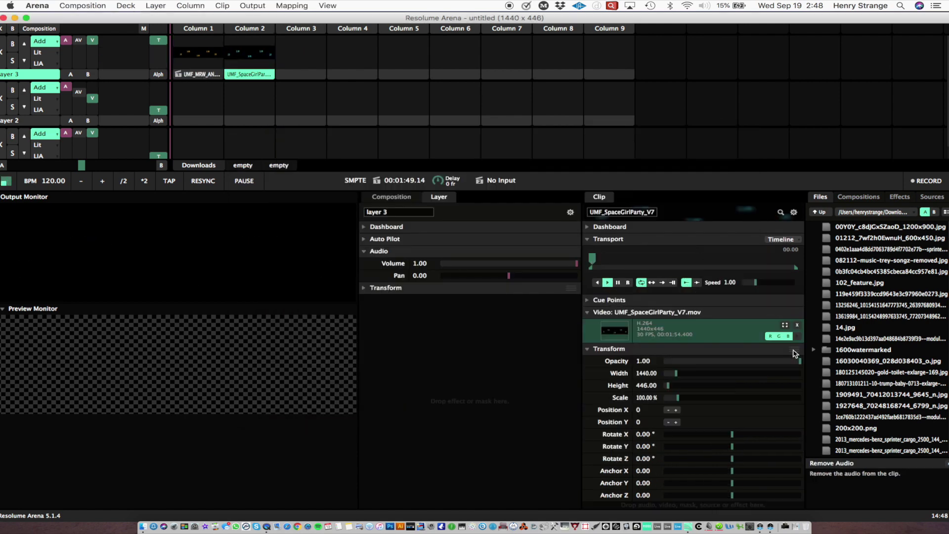
left_click(789, 245)
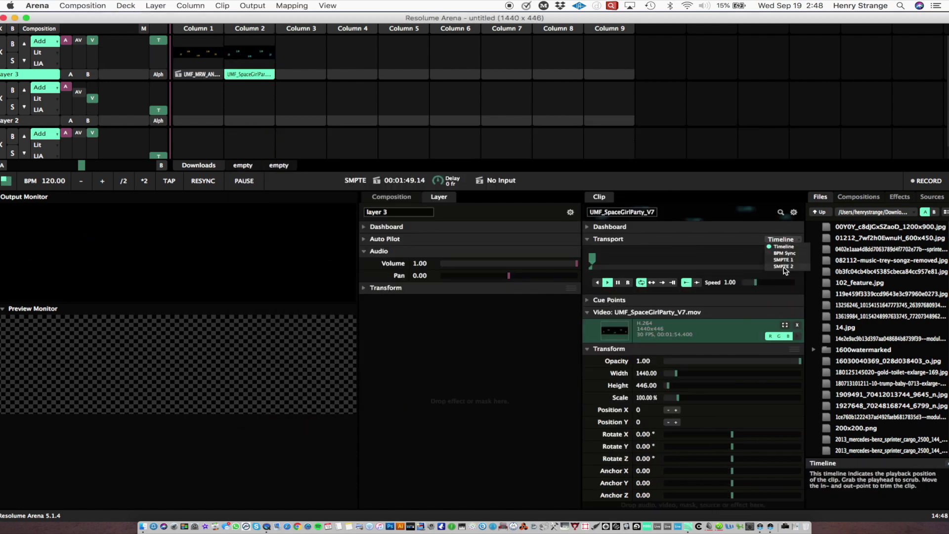